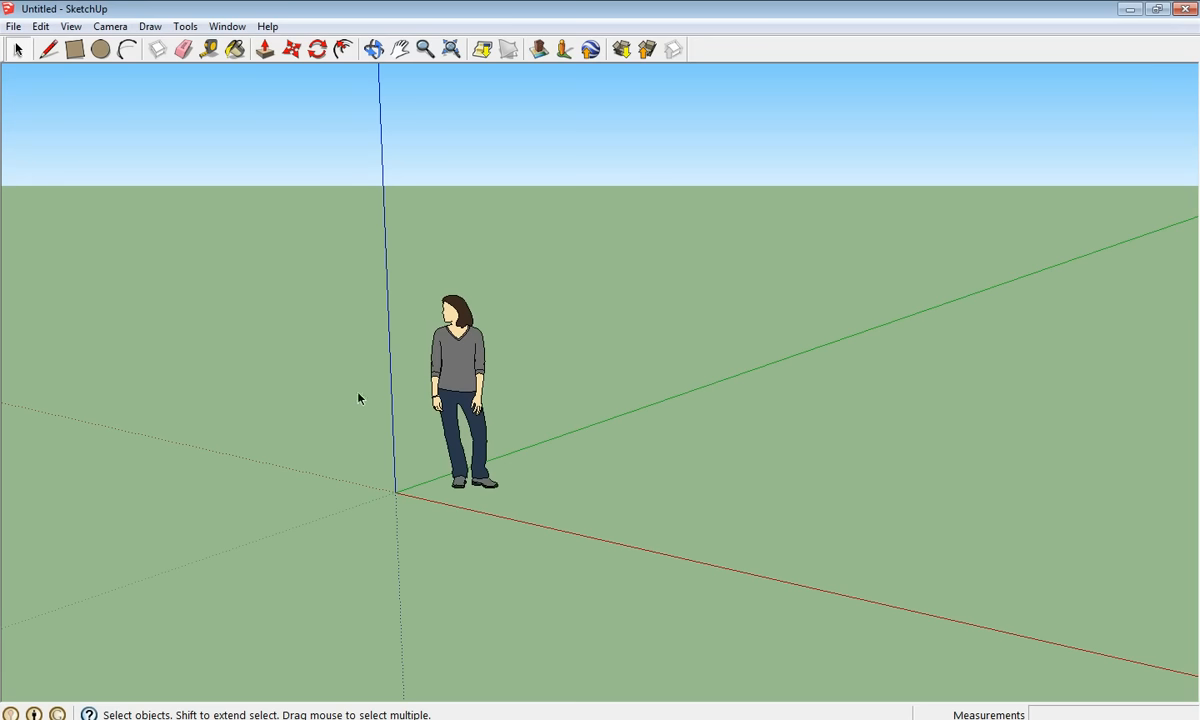
- Erase the standing person scale figure, leaving only the ground plane and axes
click(450, 372)
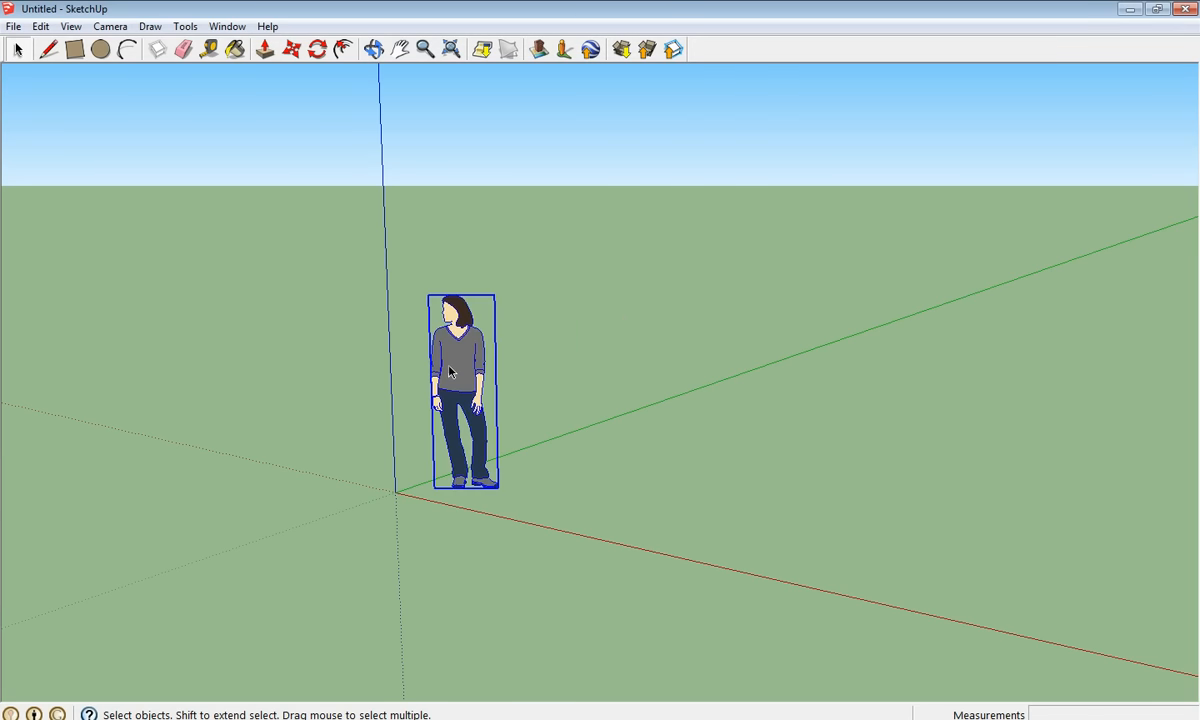
right_click(450, 372)
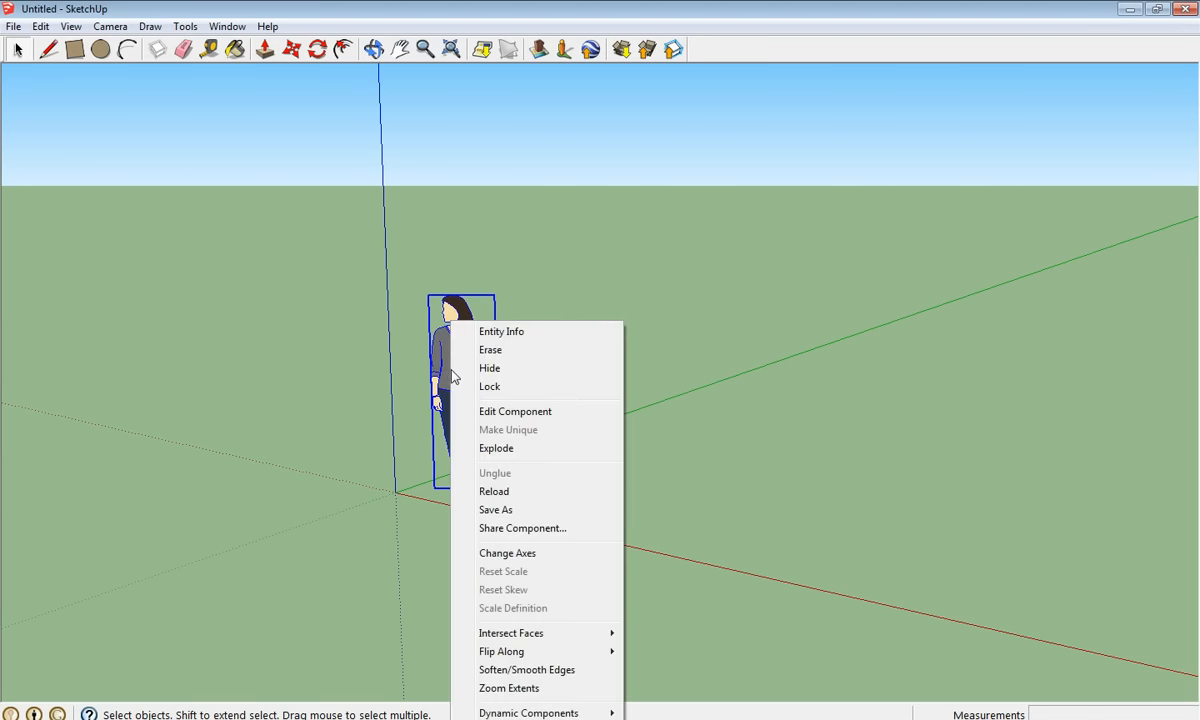
click(518, 356)
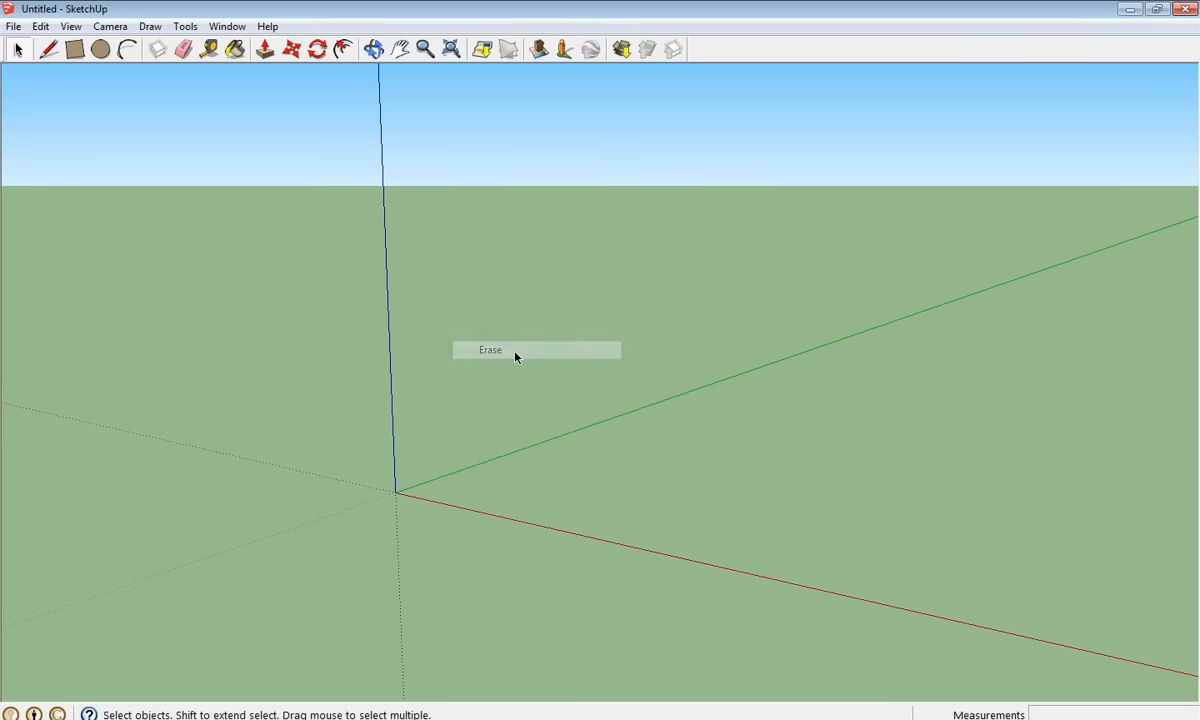
scroll(414, 298, down, 3)
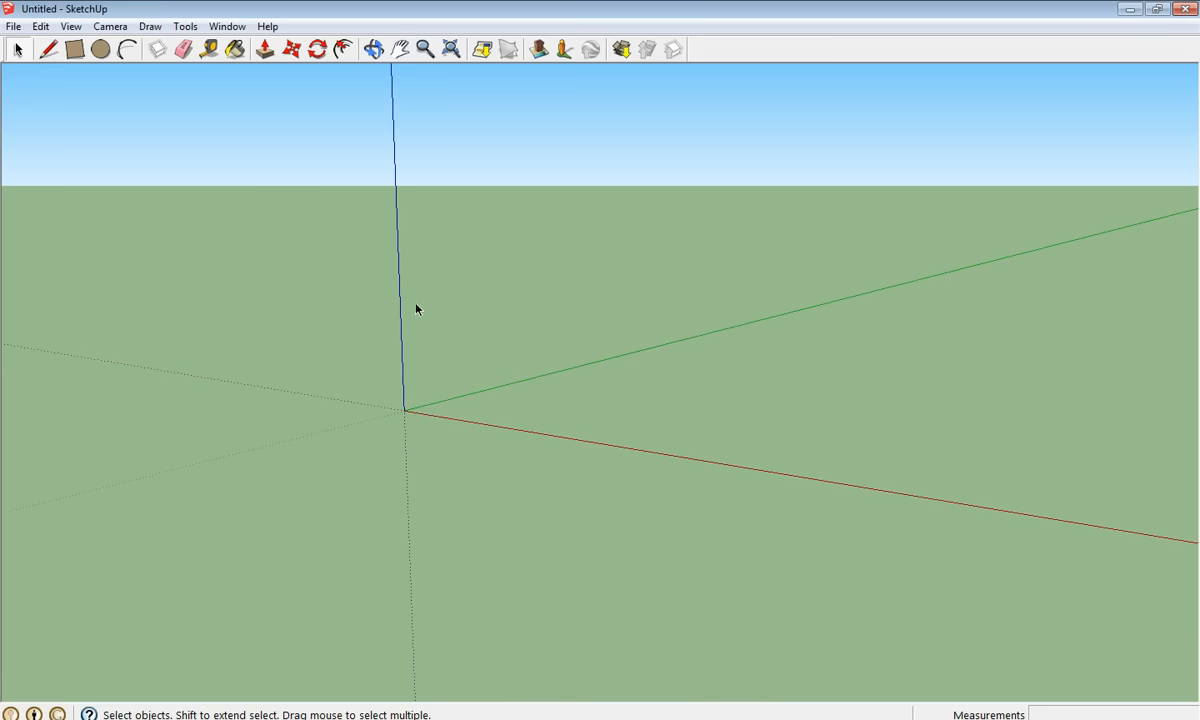
scroll(403, 306, up, 1)
middle_drag(400, 310, 453, 313)
scroll(466, 321, down, 3)
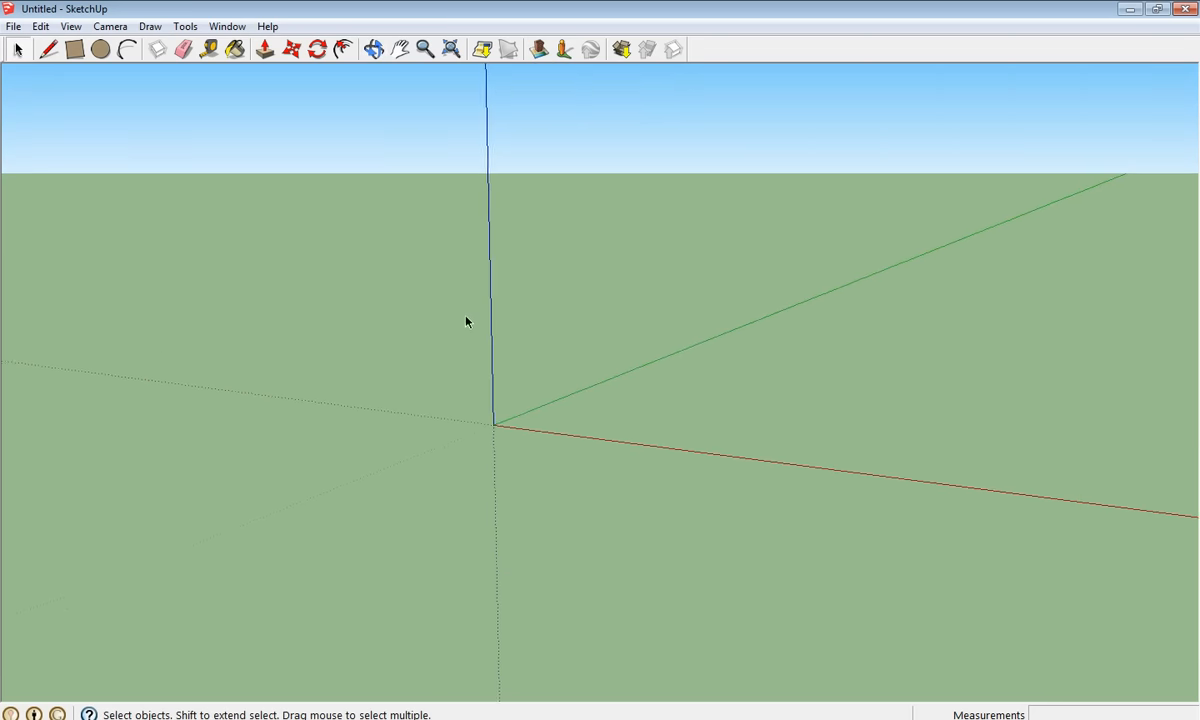
- Draw a 6.83m by 10.51m rectangular footprint on the ground near the origin
click(76, 55)
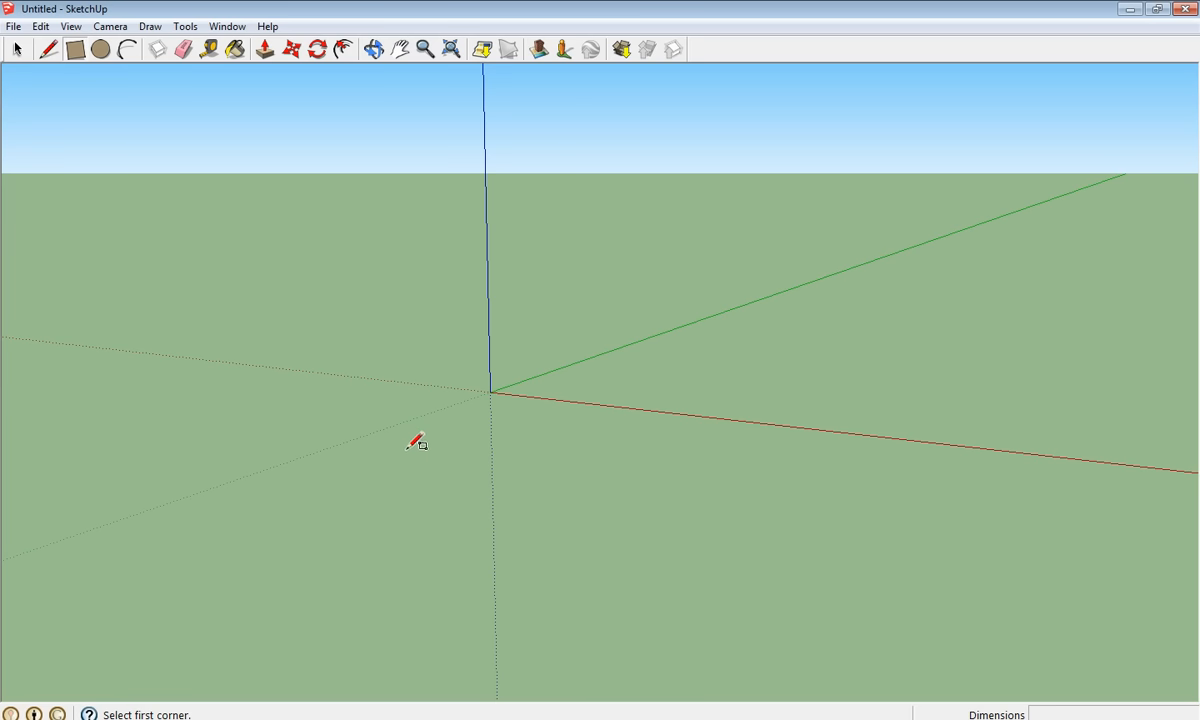
click(363, 451)
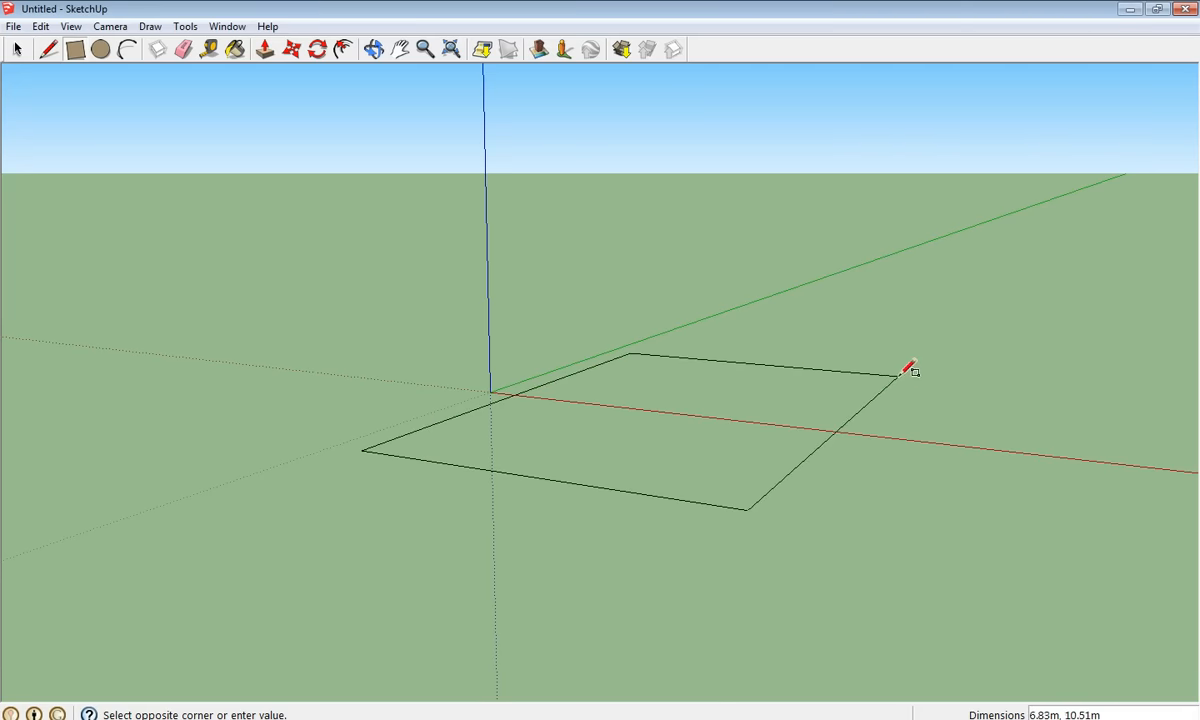
click(898, 376)
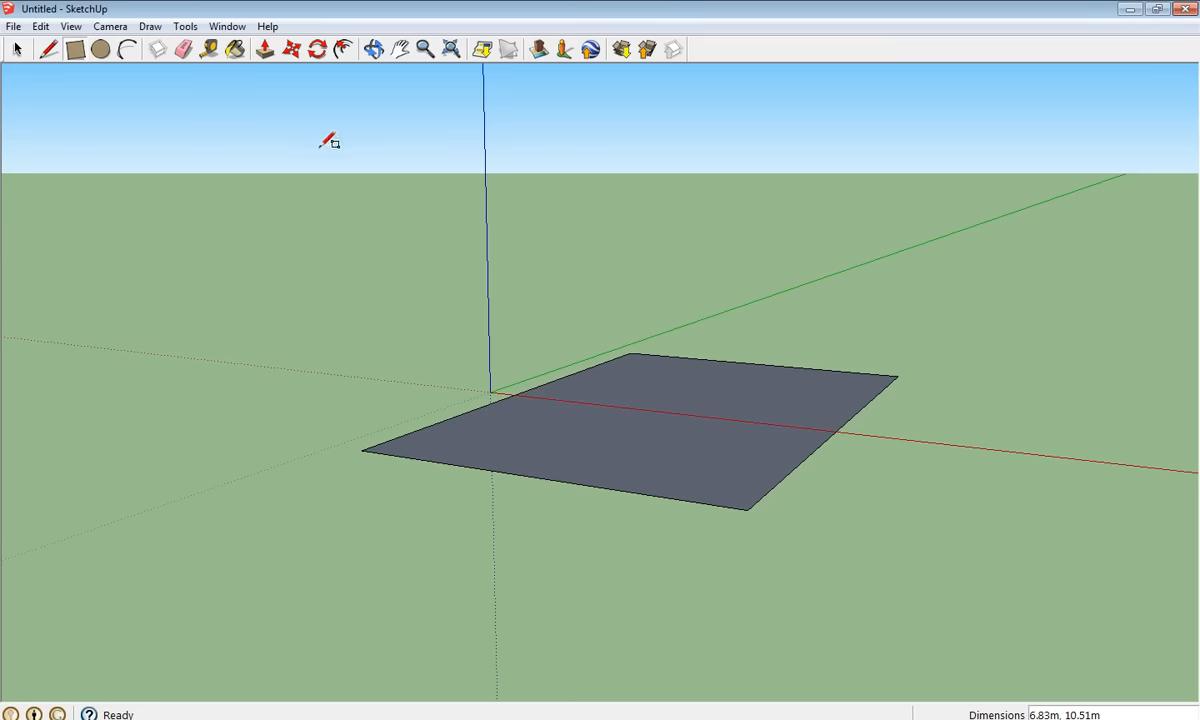
- Push/Pull the footprint face up 2.75m into a solid box, then orbit around it
click(264, 56)
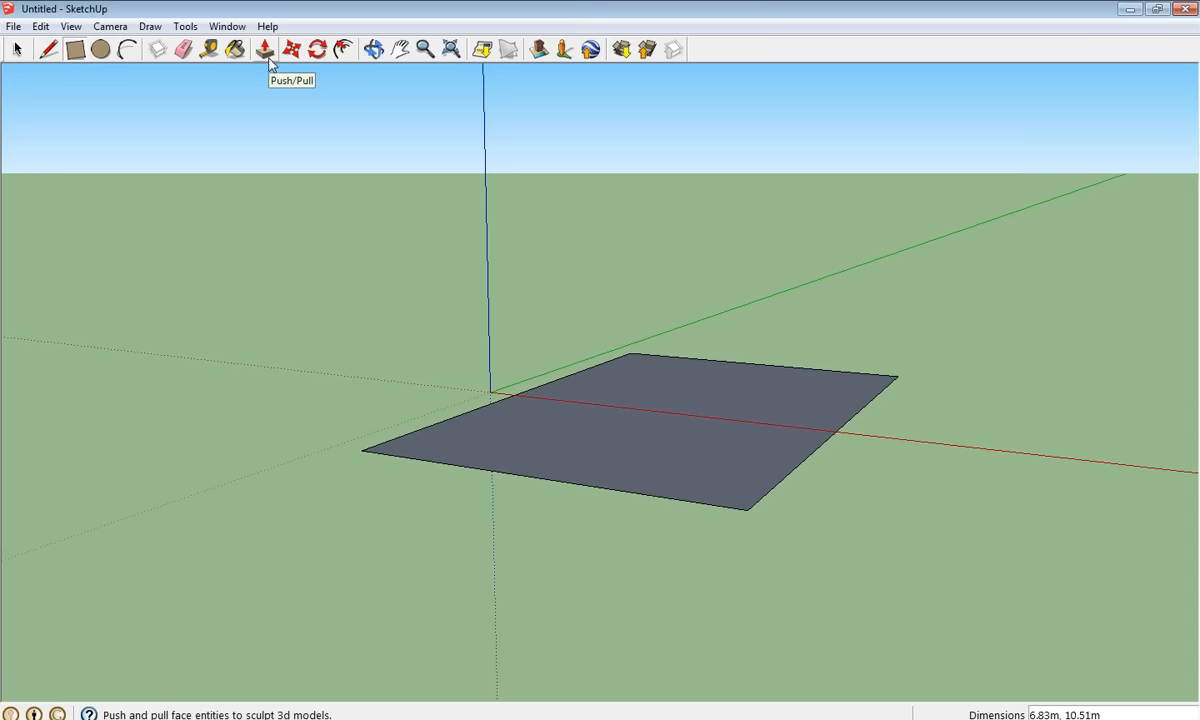
click(266, 55)
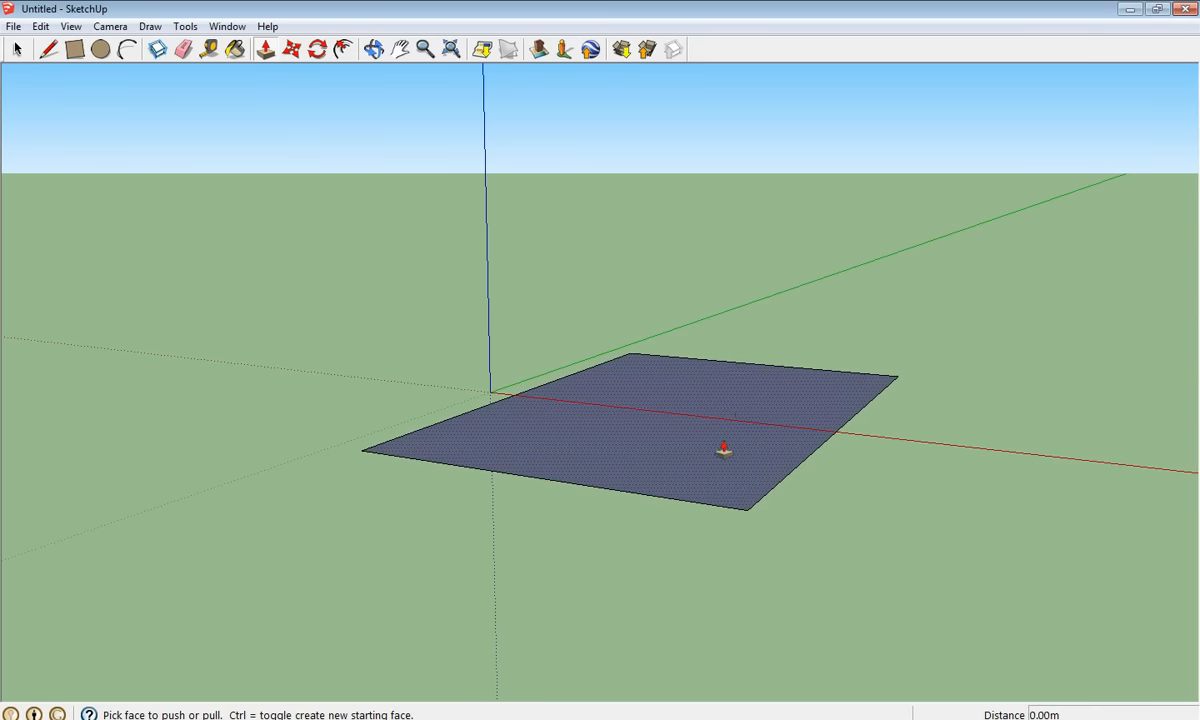
click(659, 416)
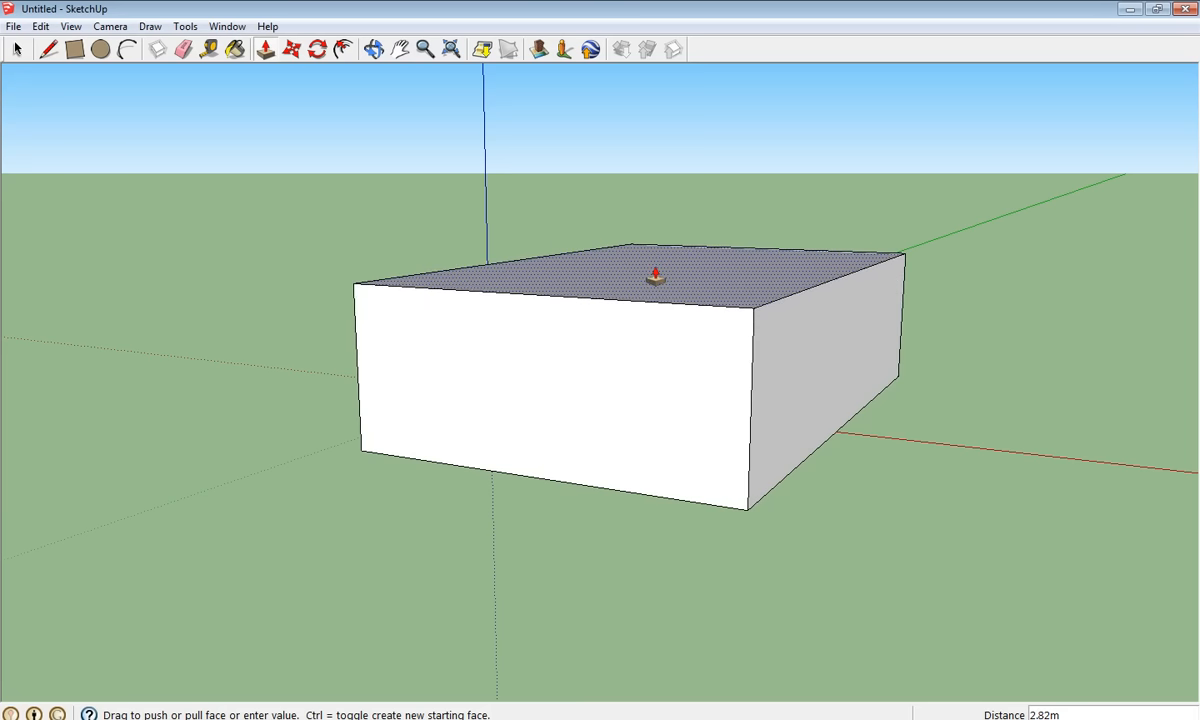
click(652, 274)
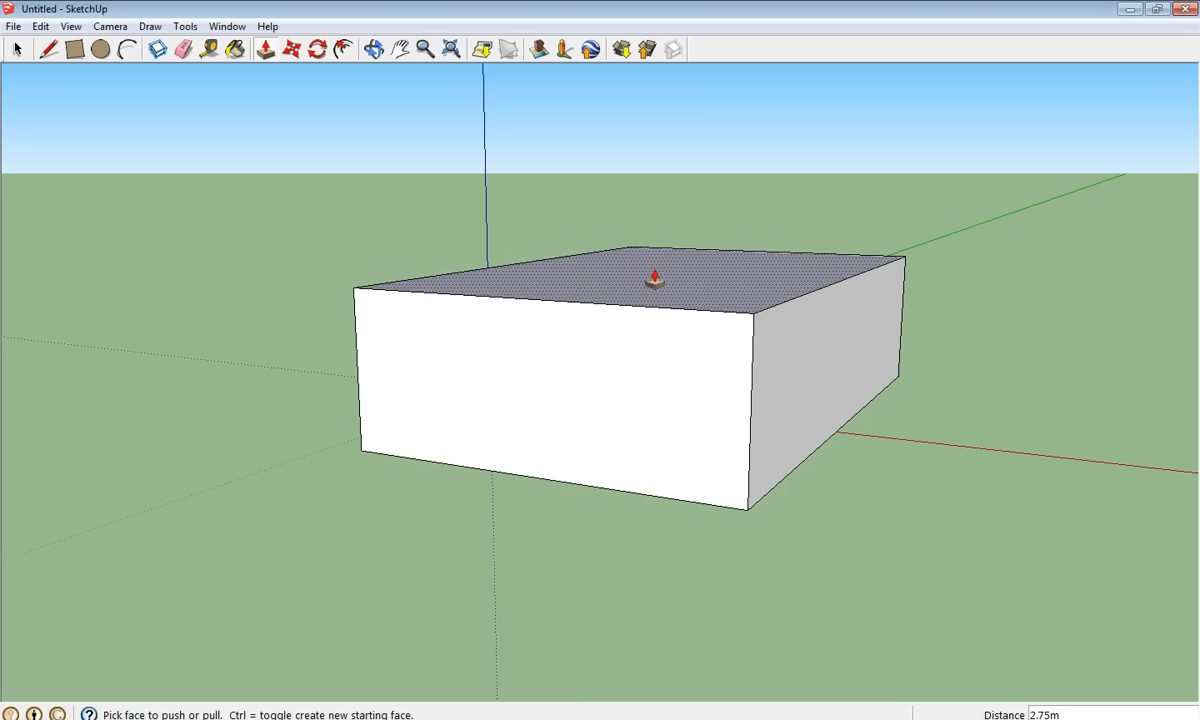
middle_drag(511, 316, 985, 336)
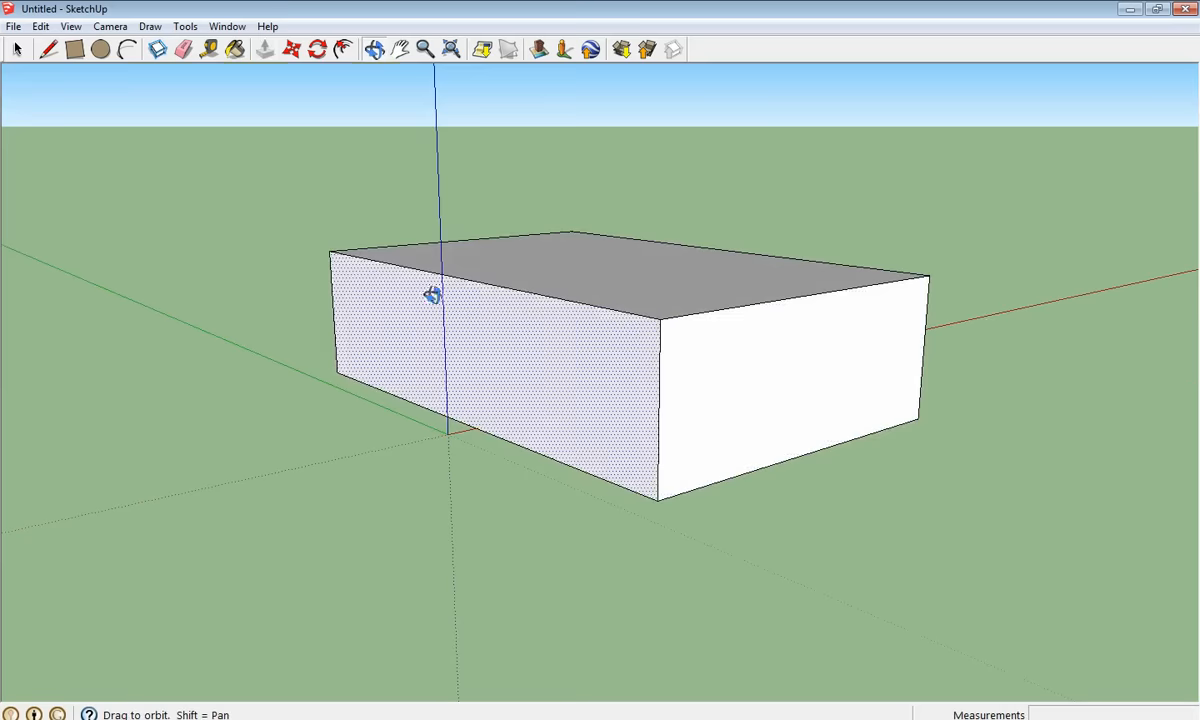
middle_drag(434, 295, 956, 348)
middle_drag(418, 325, 770, 320)
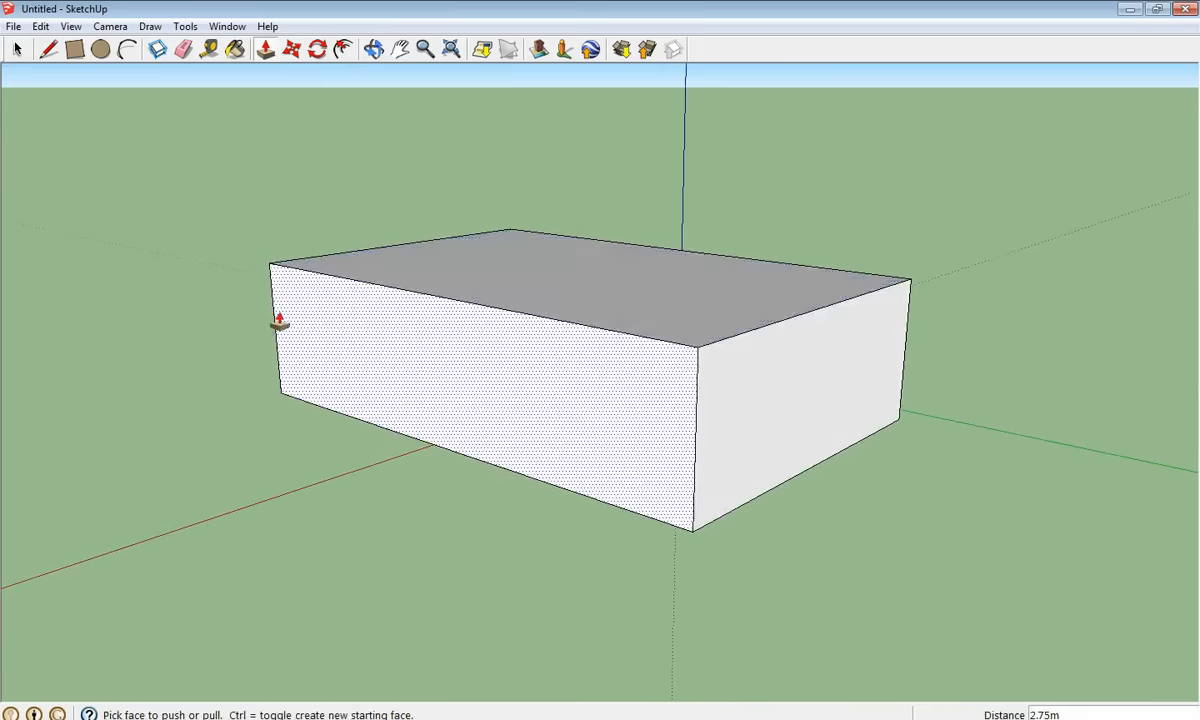
middle_drag(276, 321, 546, 321)
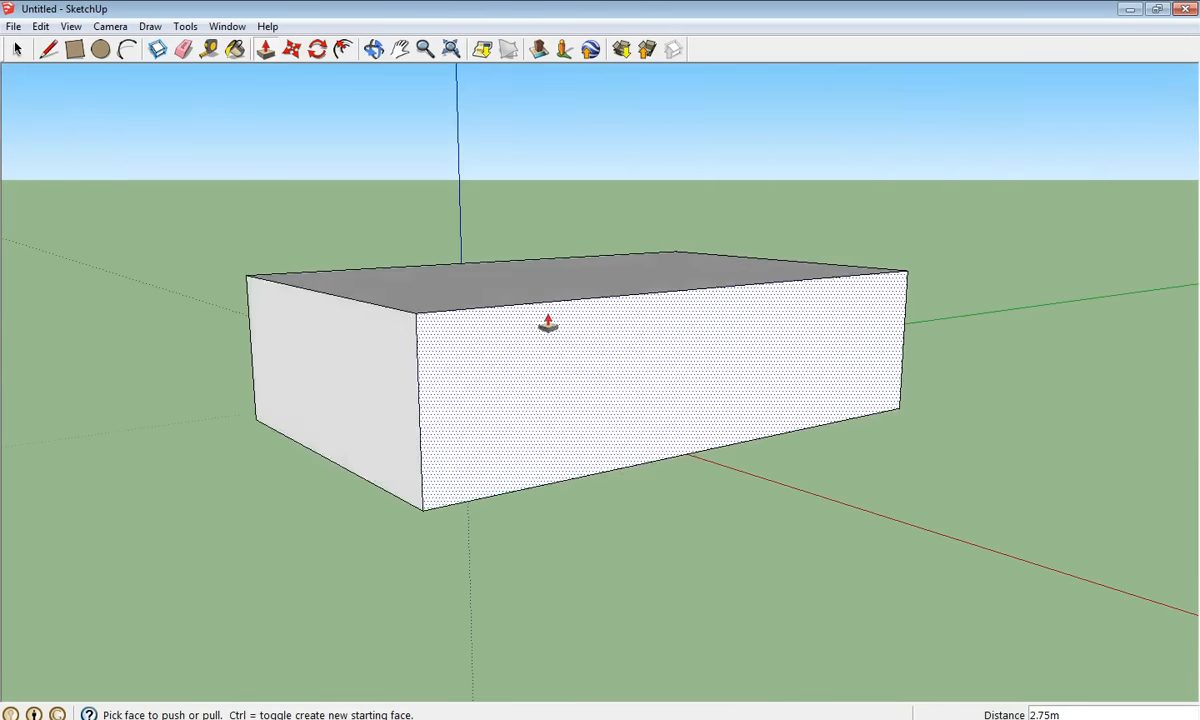
middle_drag(421, 335, 659, 367)
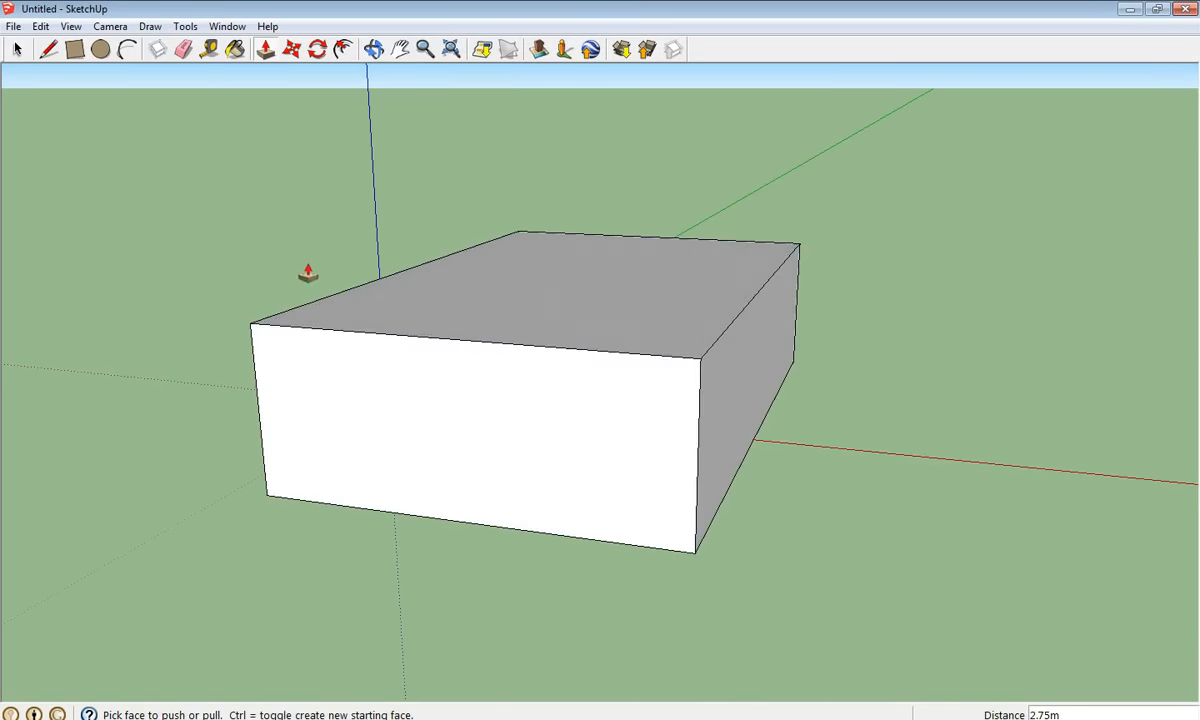
- Outline a wide middle door and narrower left and right doors on the front wall
click(73, 52)
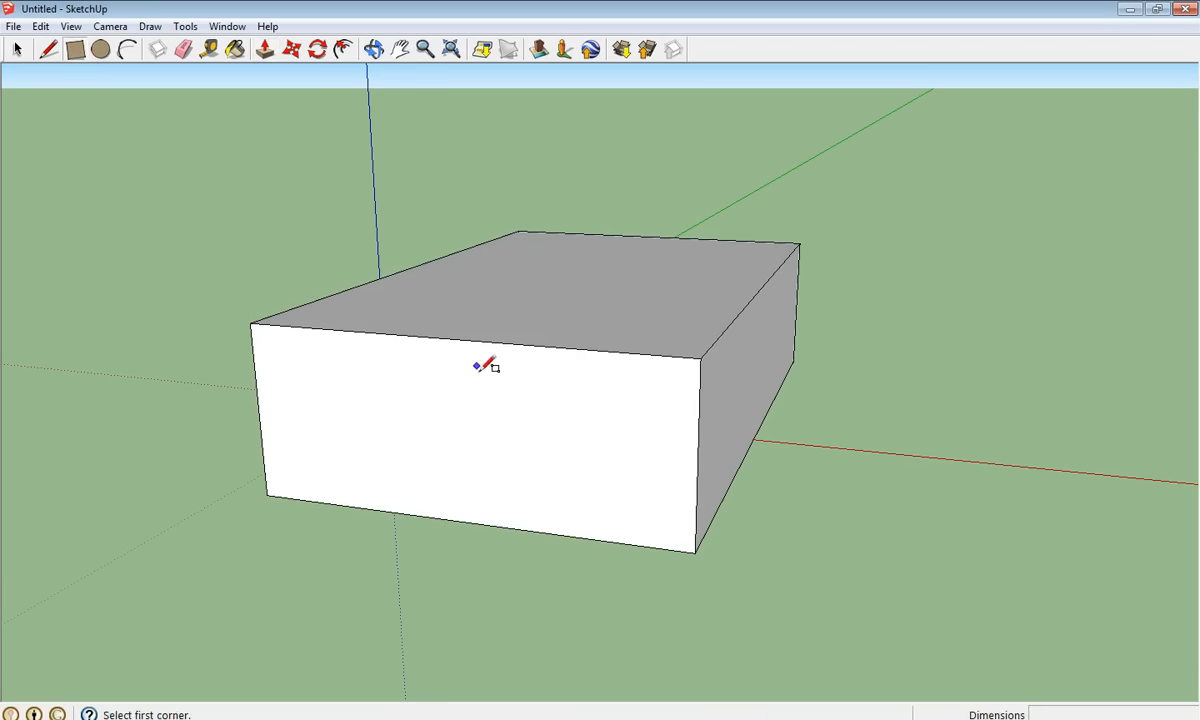
click(401, 512)
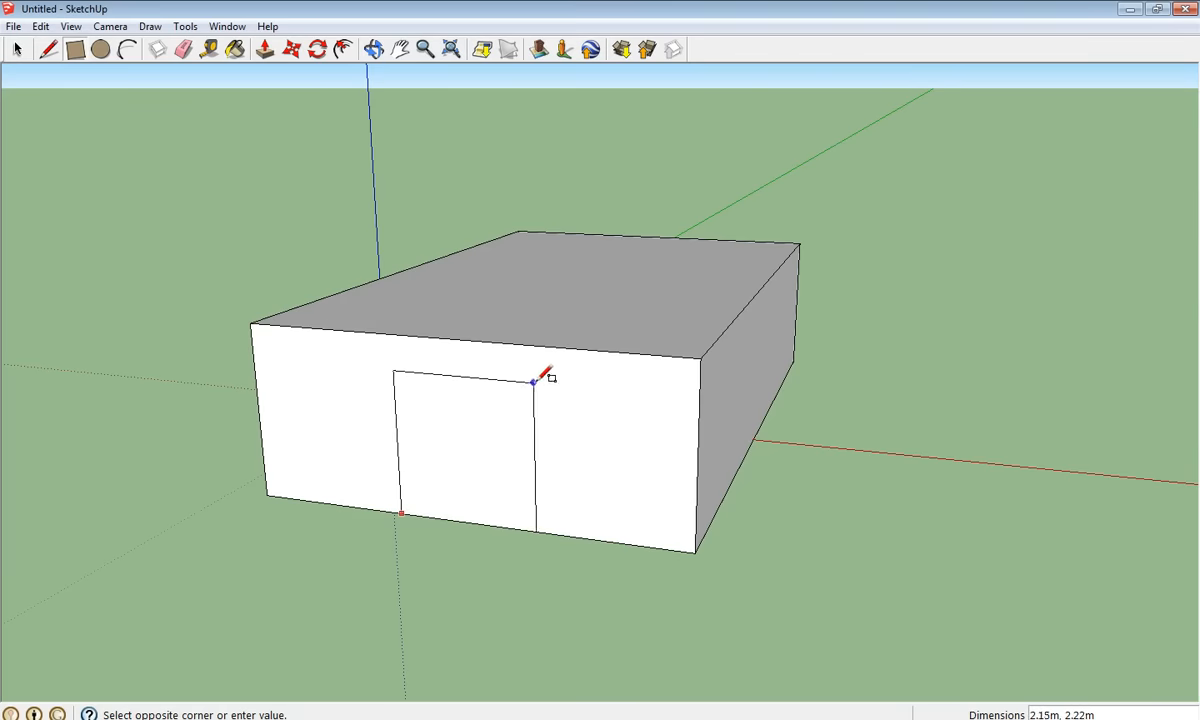
click(544, 378)
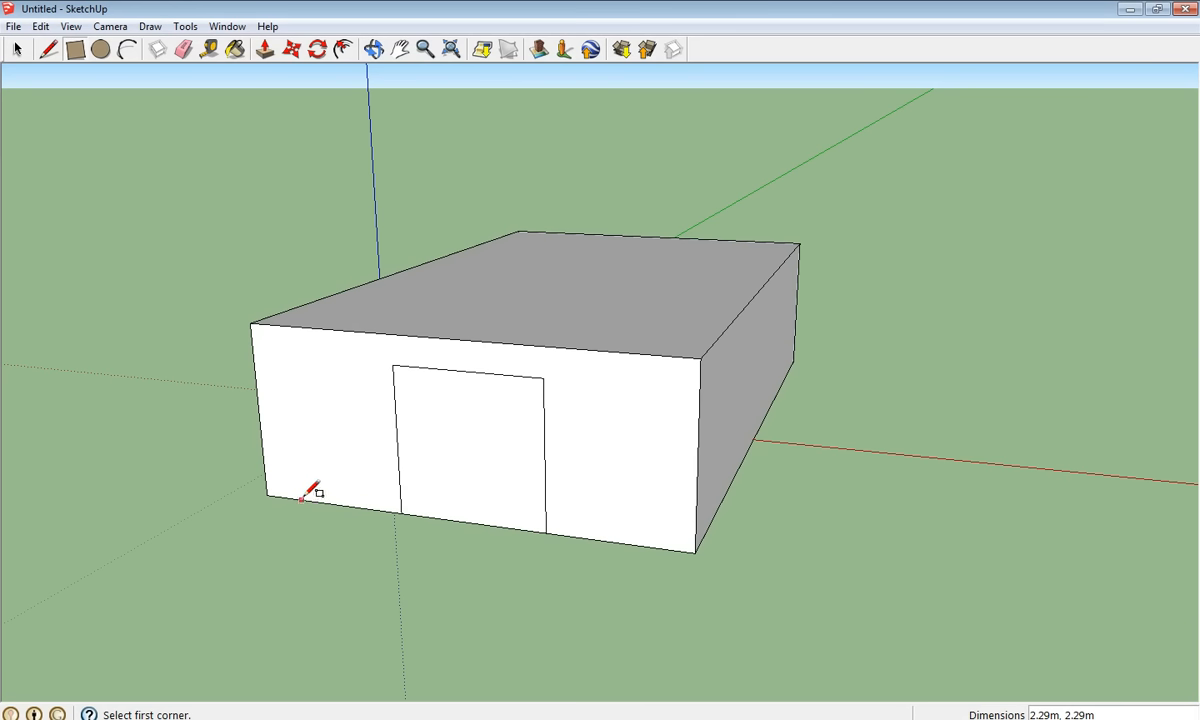
click(299, 498)
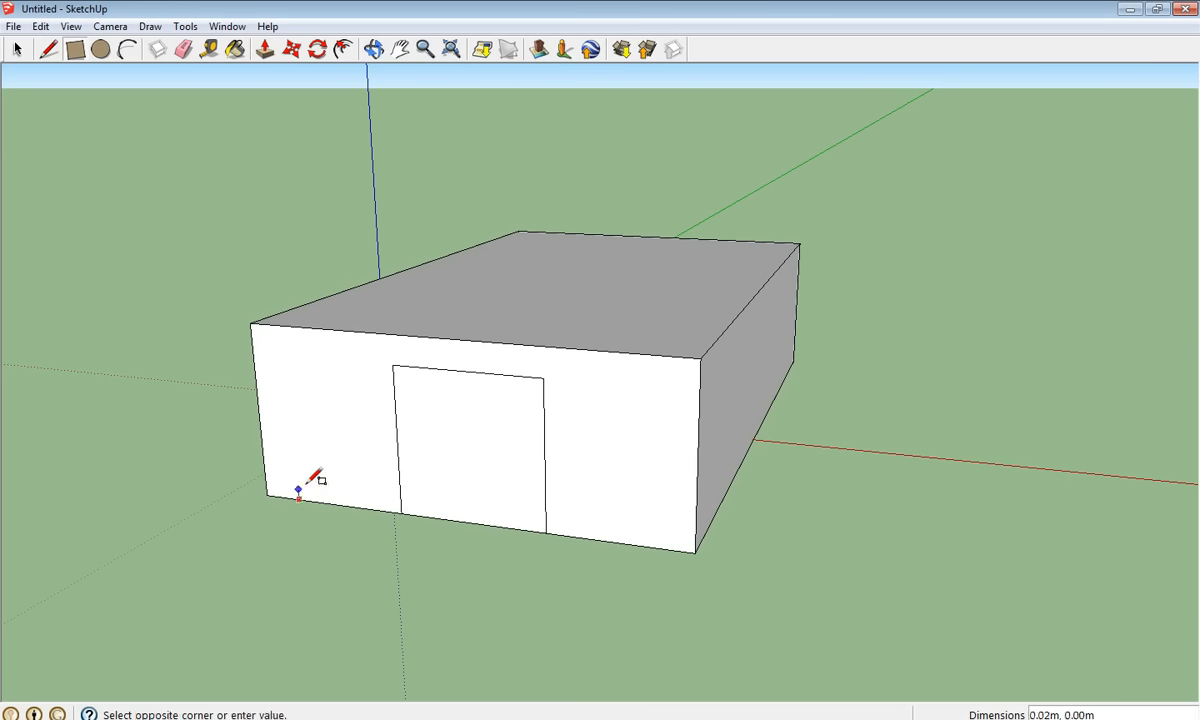
click(366, 387)
click(575, 536)
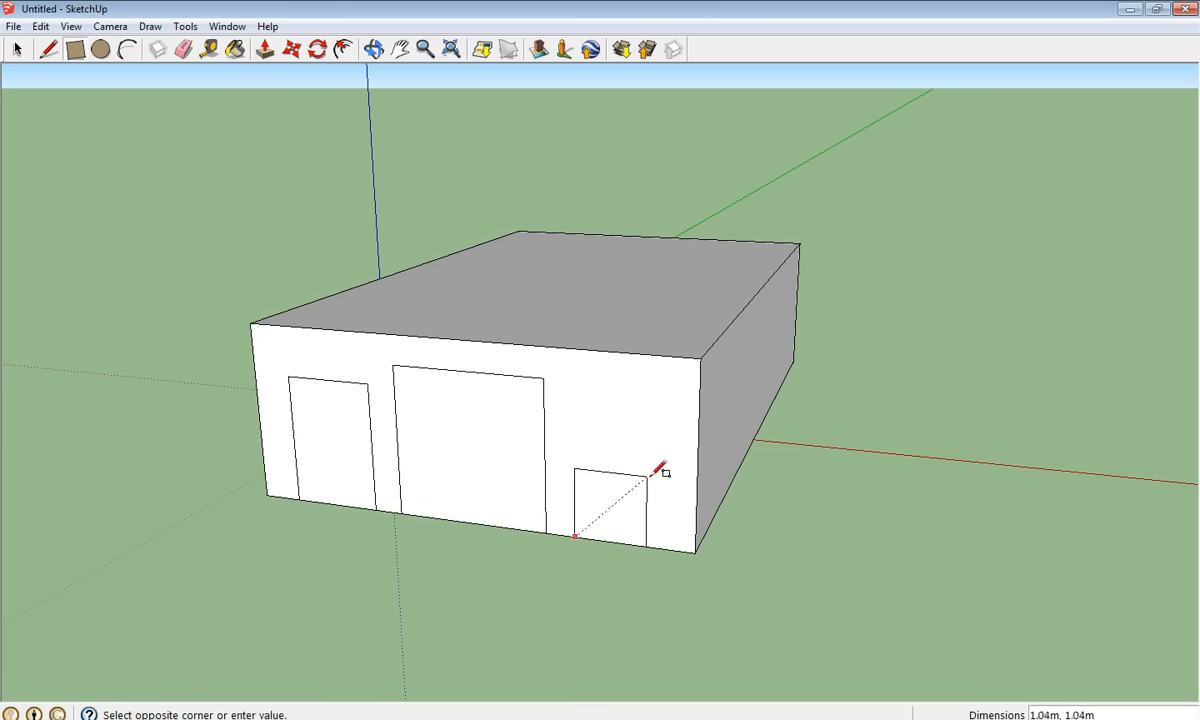
click(677, 405)
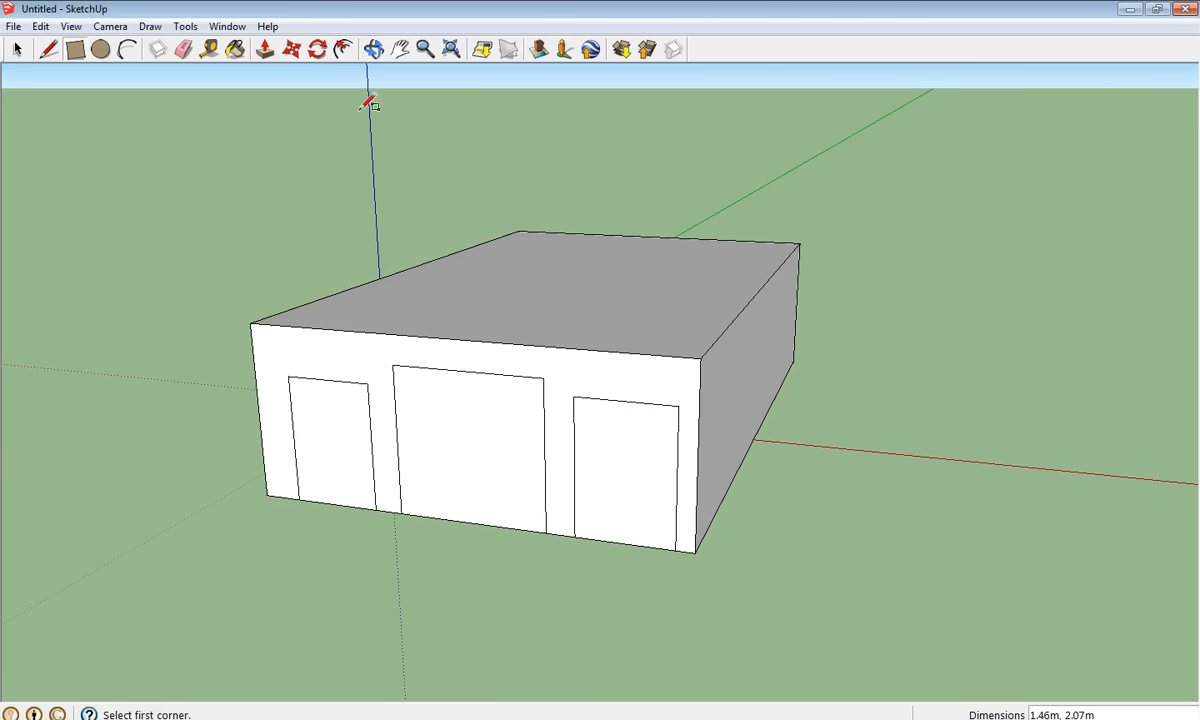
- Push the middle, right and left door faces into the wall as recesses
click(265, 50)
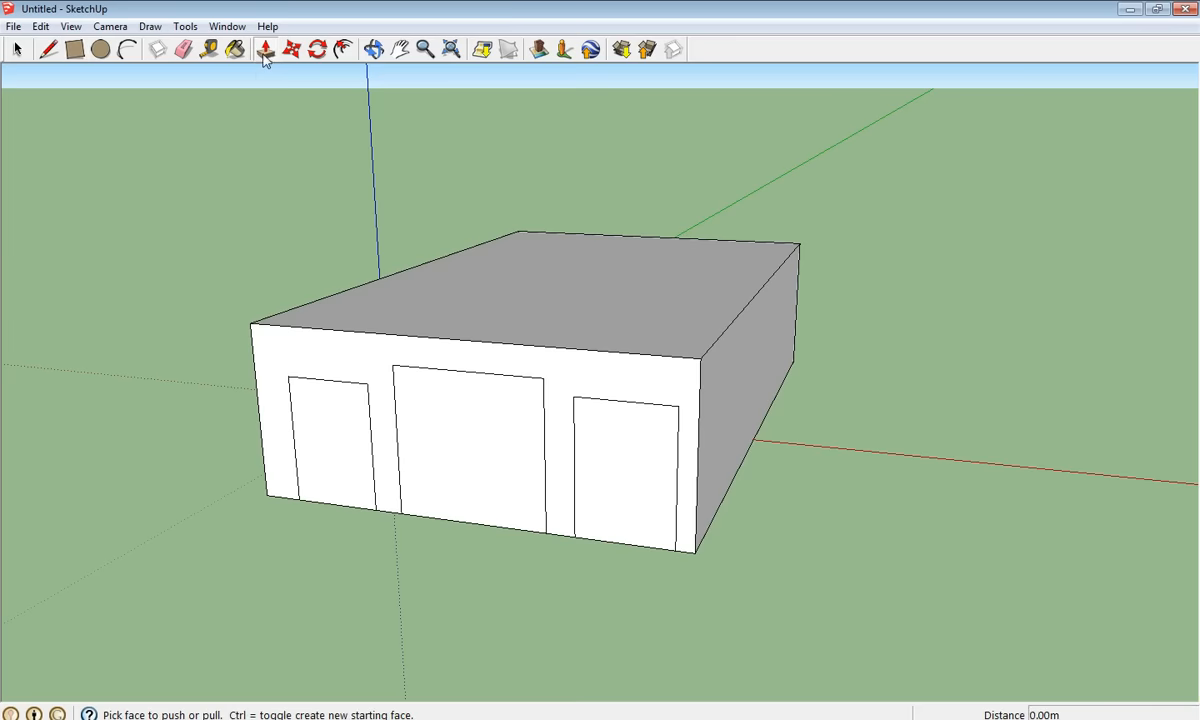
click(476, 450)
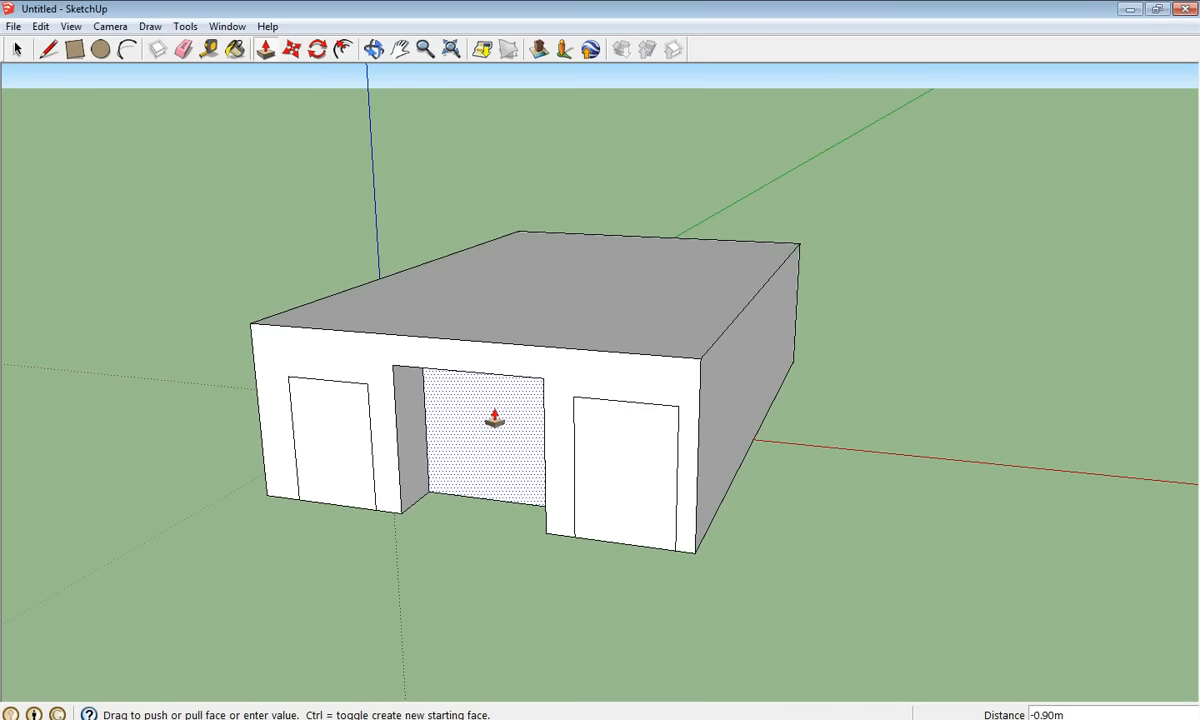
click(494, 420)
click(612, 478)
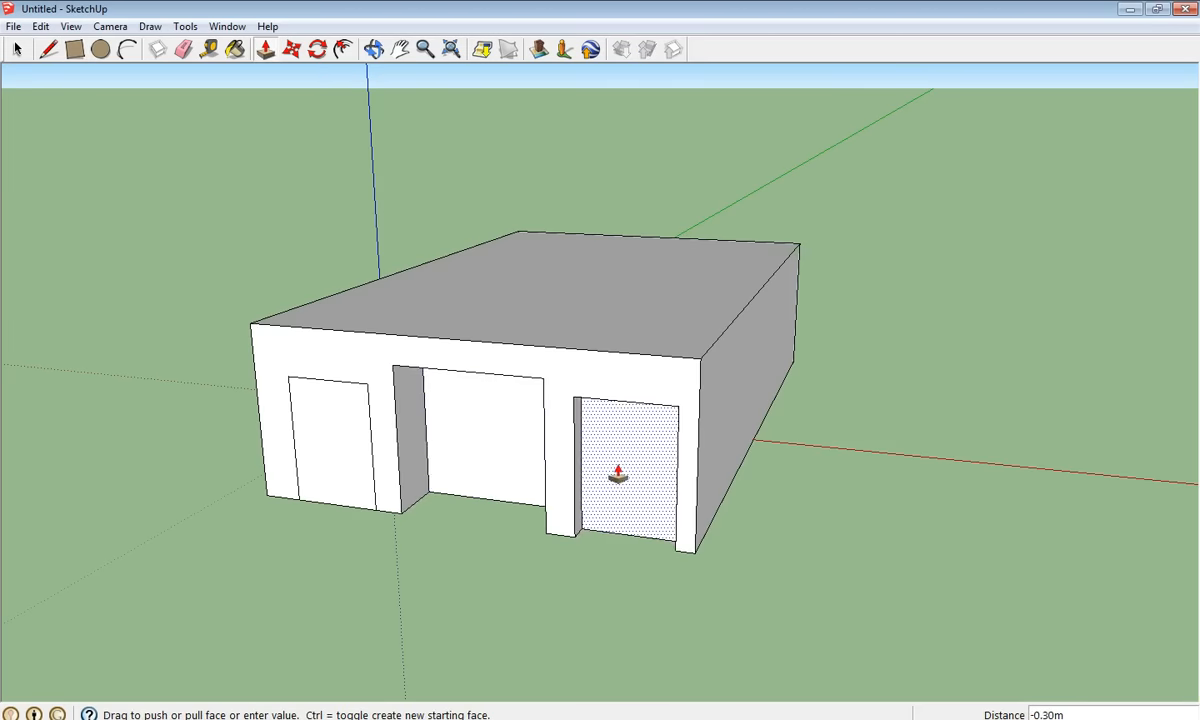
click(621, 450)
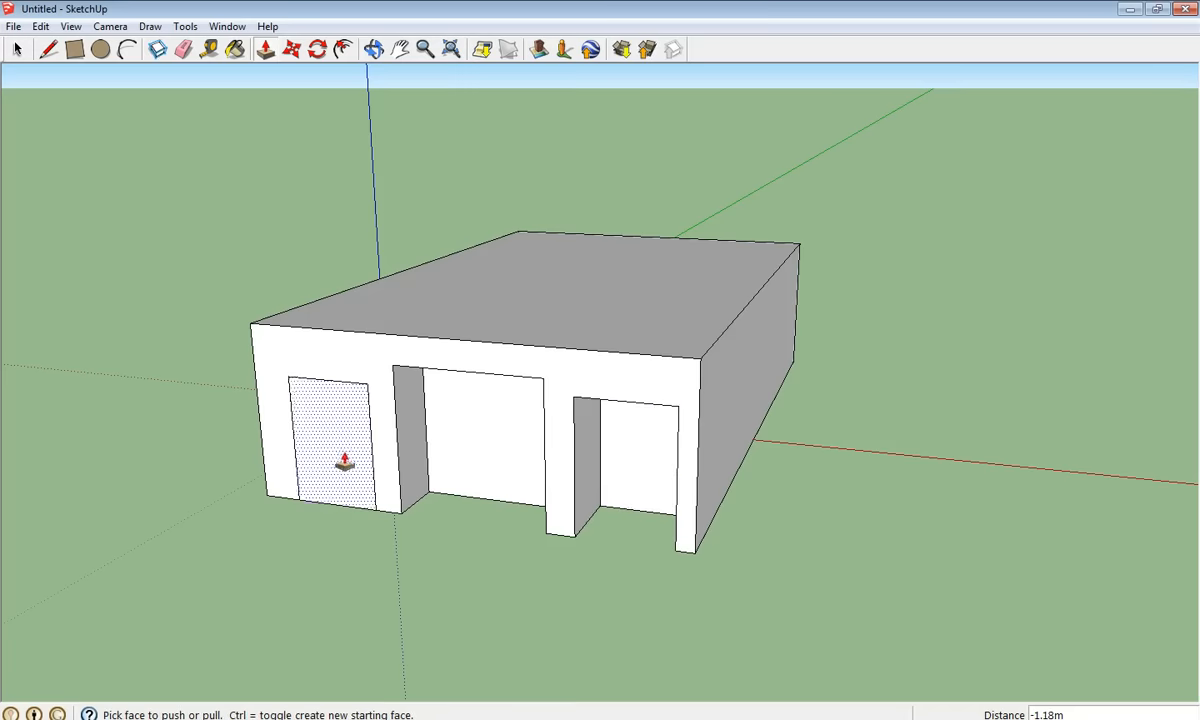
click(340, 461)
click(348, 427)
middle_drag(348, 429, 163, 455)
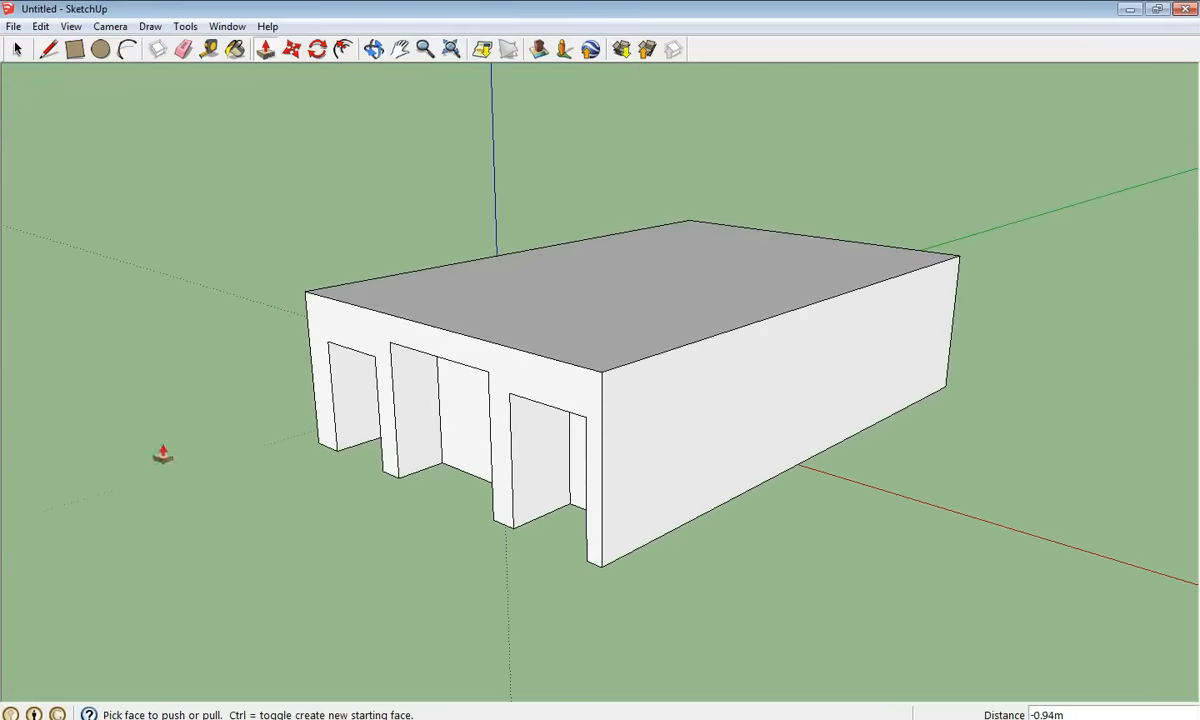
- Draw a rectangle on one roof corner reaching the roof edge
click(75, 50)
click(662, 345)
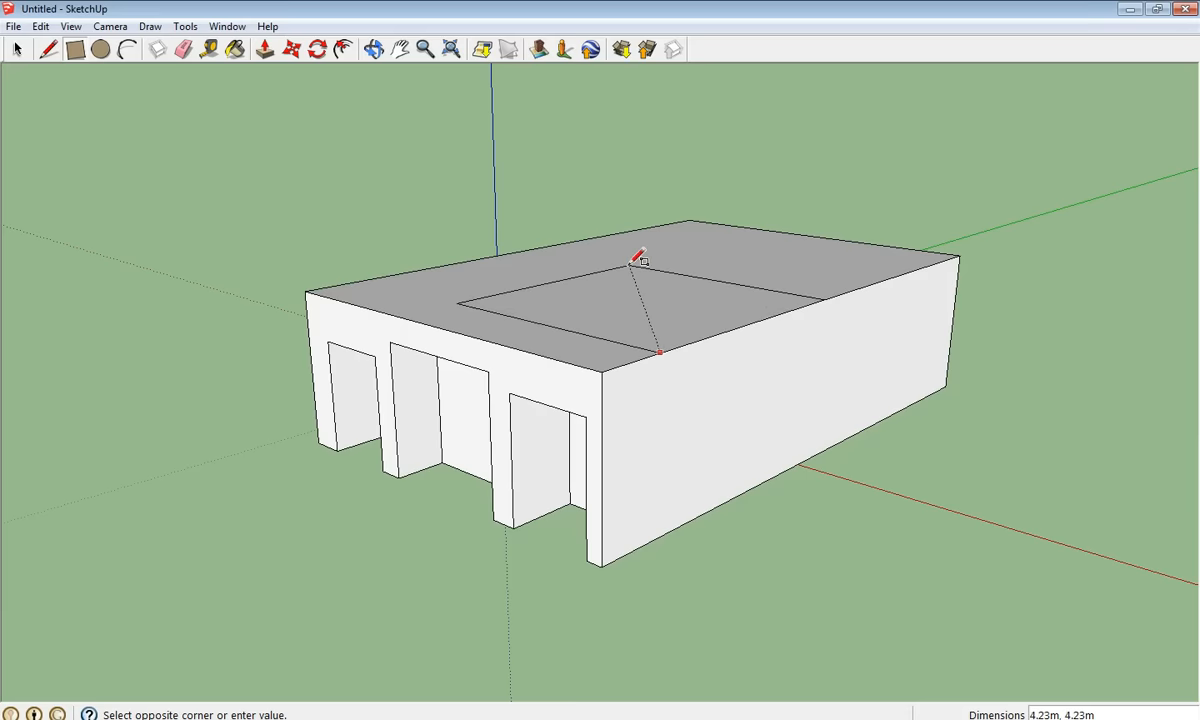
click(631, 262)
- Push the roof rectangle down the full 2.75m to the ground
click(264, 50)
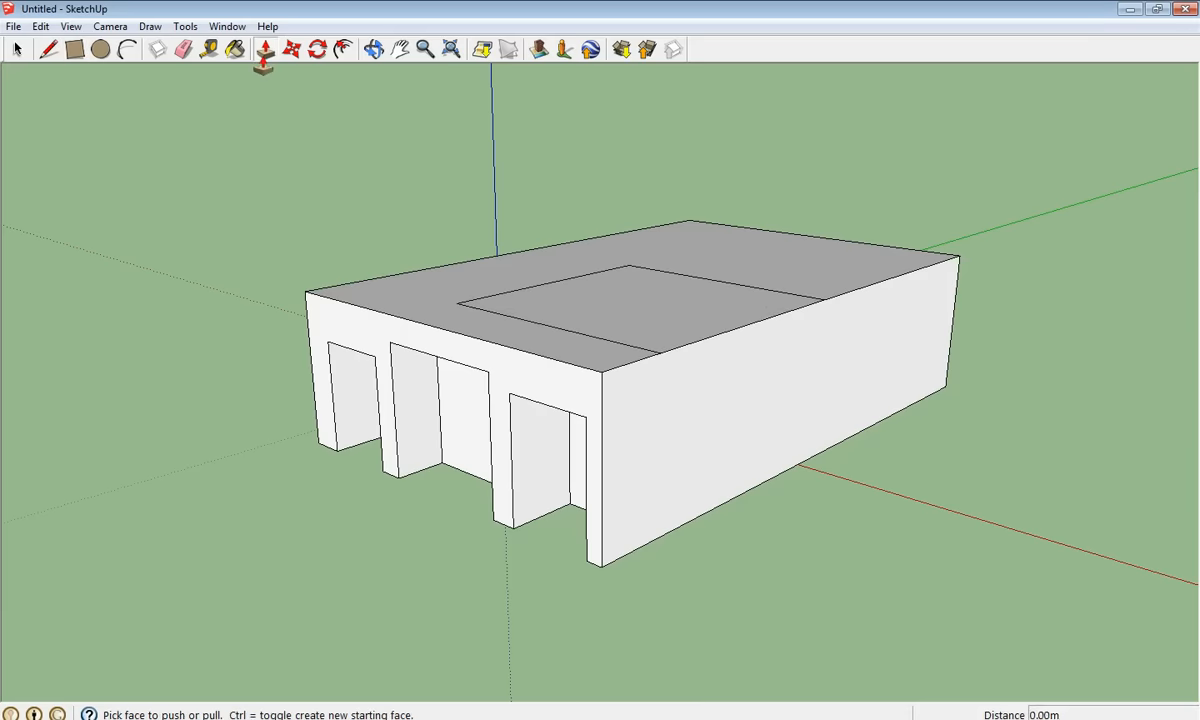
click(656, 301)
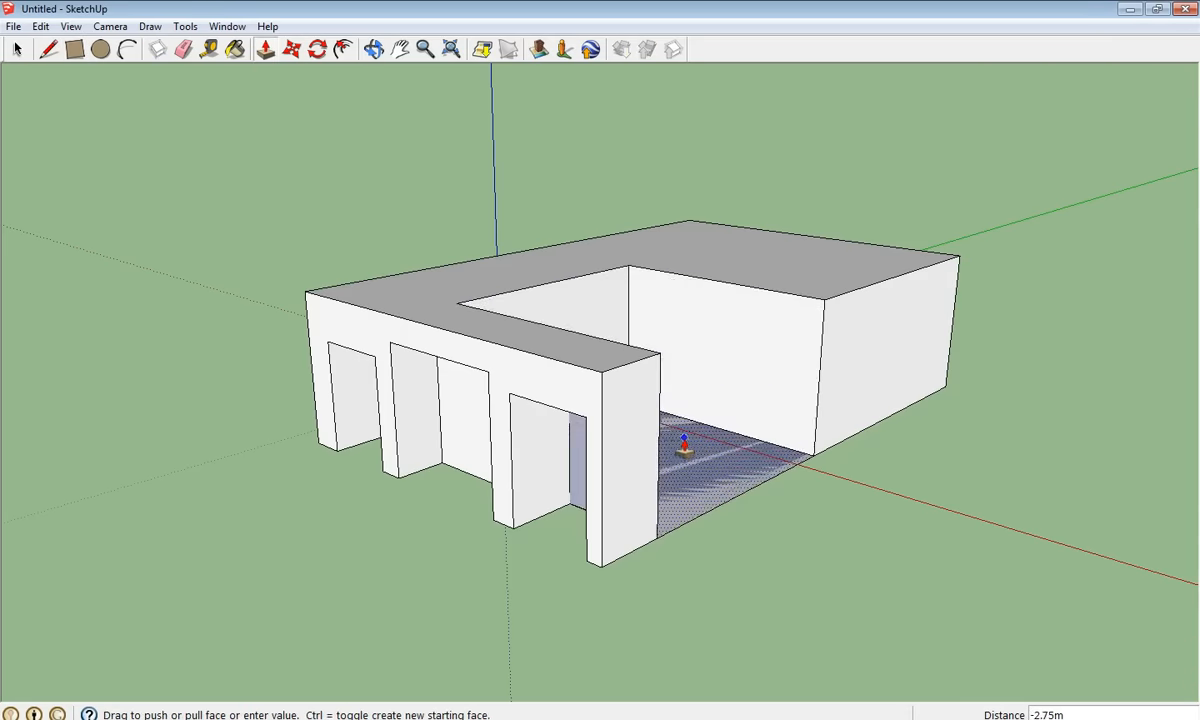
click(683, 438)
middle_drag(469, 402, 126, 313)
- Draw a rectangle on the cut-out's inner wall up to its top edge
middle_drag(633, 236, 482, 327)
click(75, 49)
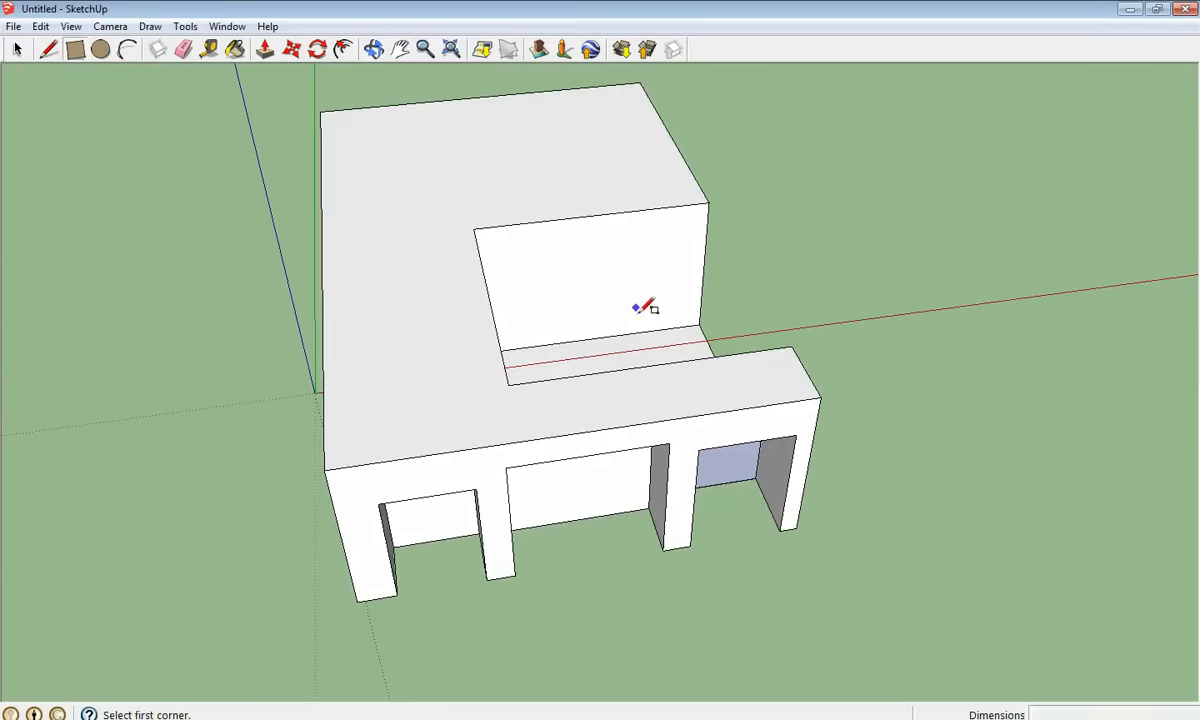
click(647, 331)
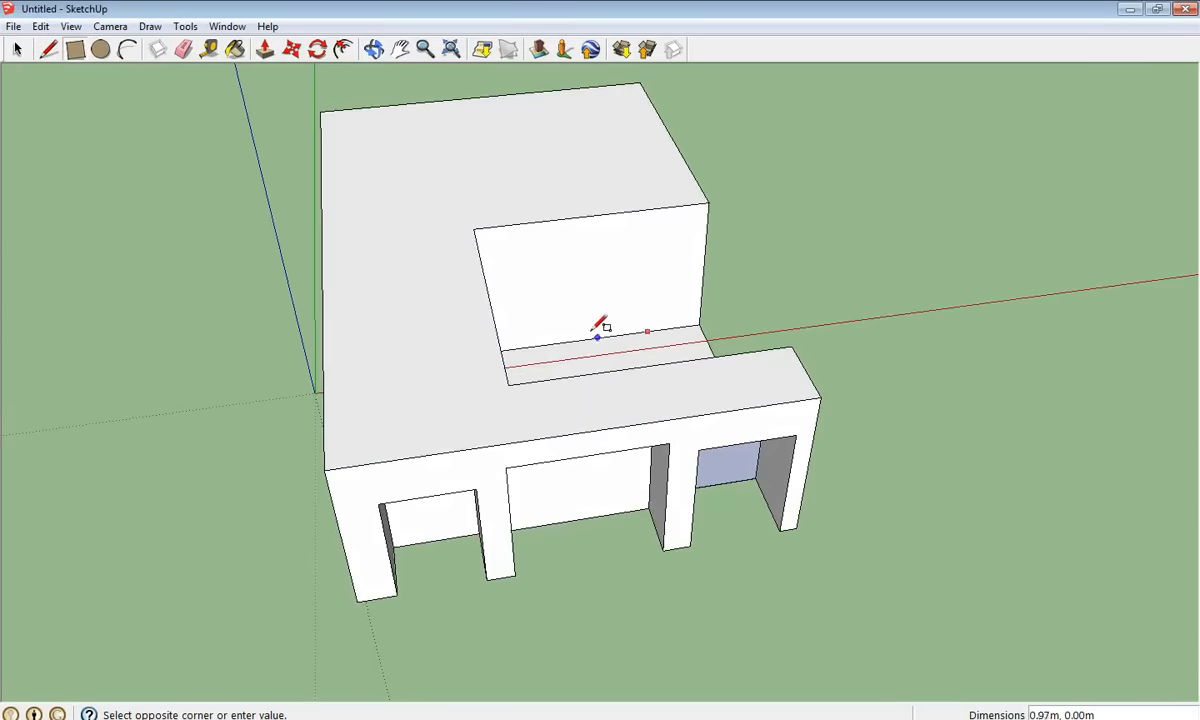
click(560, 218)
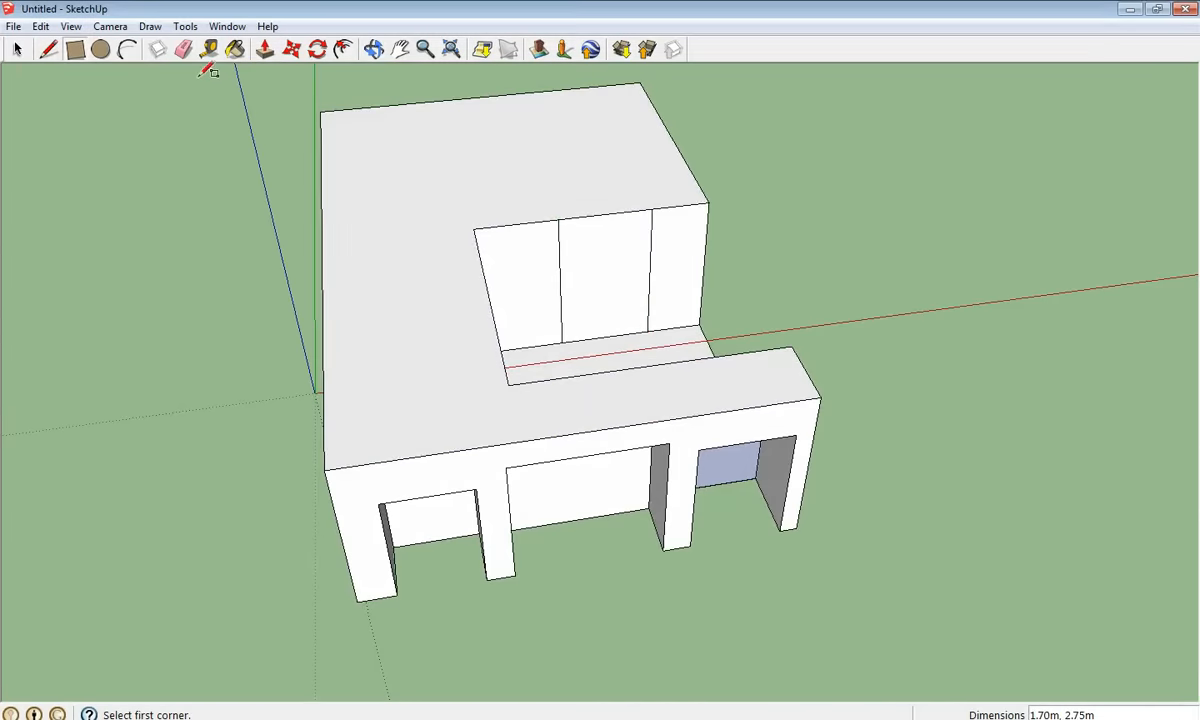
- Push the wall rectangle 4.09m into the building to form the L-shaped courtyard
click(265, 49)
drag(614, 291, 649, 256)
middle_drag(649, 256, 699, 428)
middle_drag(731, 468, 187, 348)
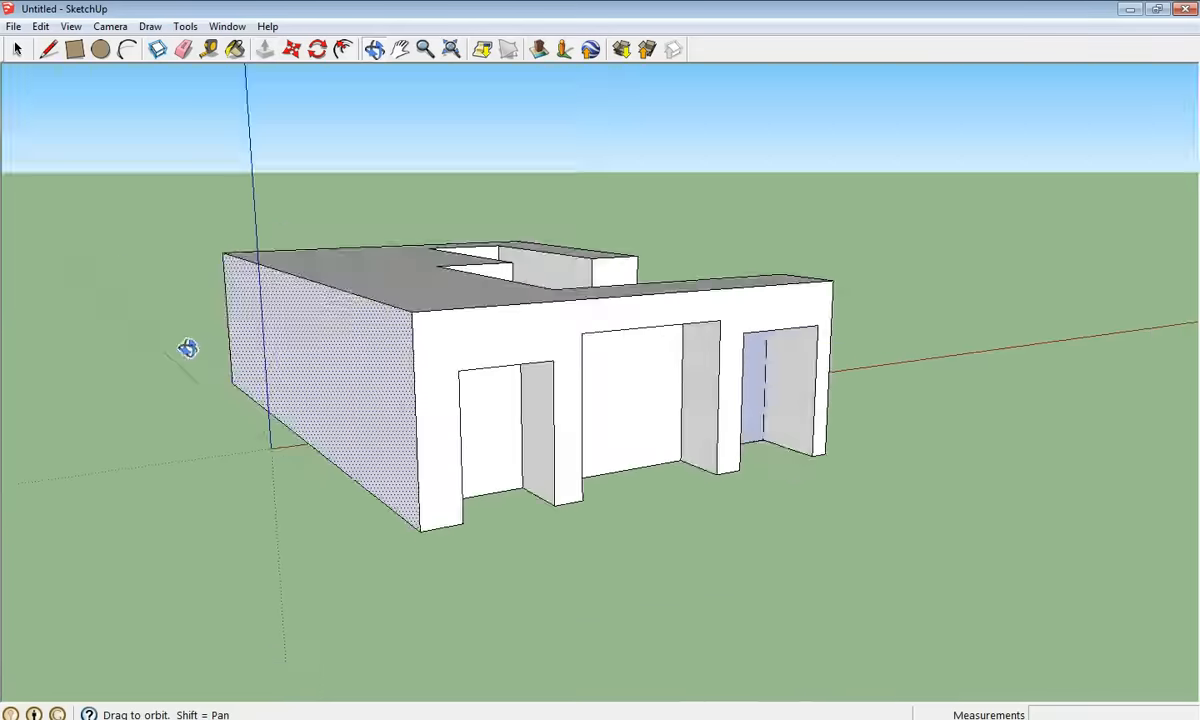
mouse_move(415, 313)
middle_down()
mouse_move(493, 407)
mouse_move(430, 316)
middle_up()
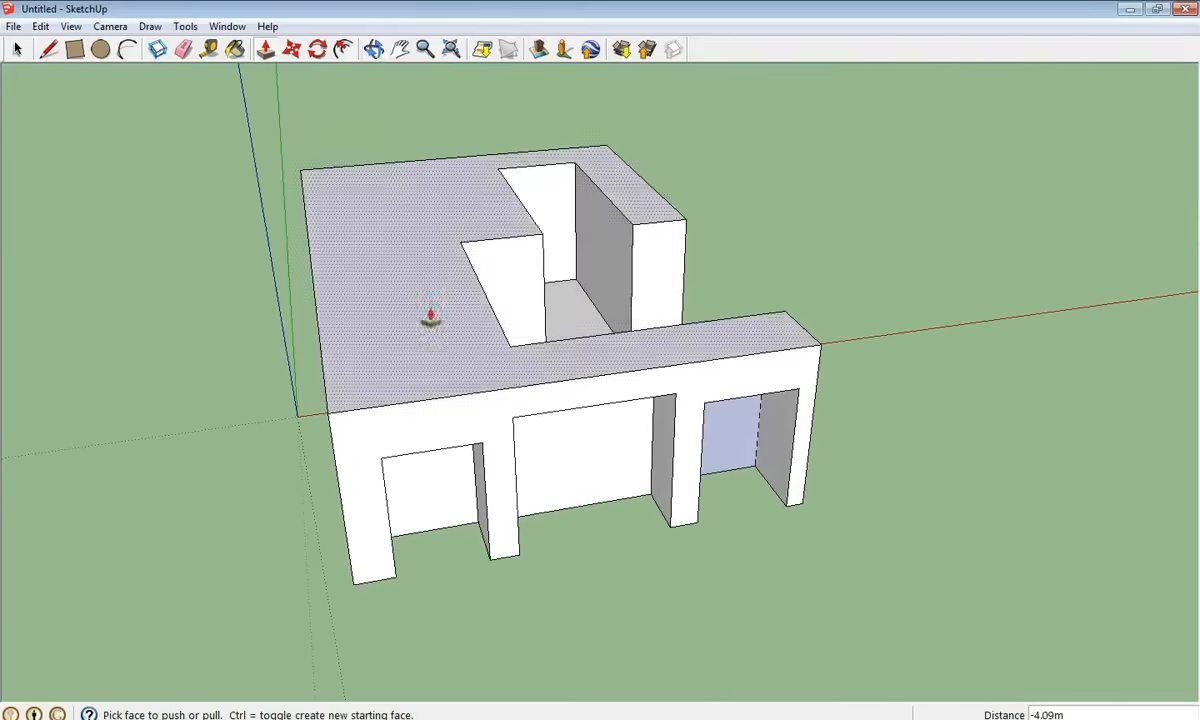
- Orbit around the building to inspect the courtyard from above and the side
click(75, 49)
middle_drag(437, 270, 97, 294)
middle_drag(586, 207, 265, 326)
middle_drag(501, 264, 825, 344)
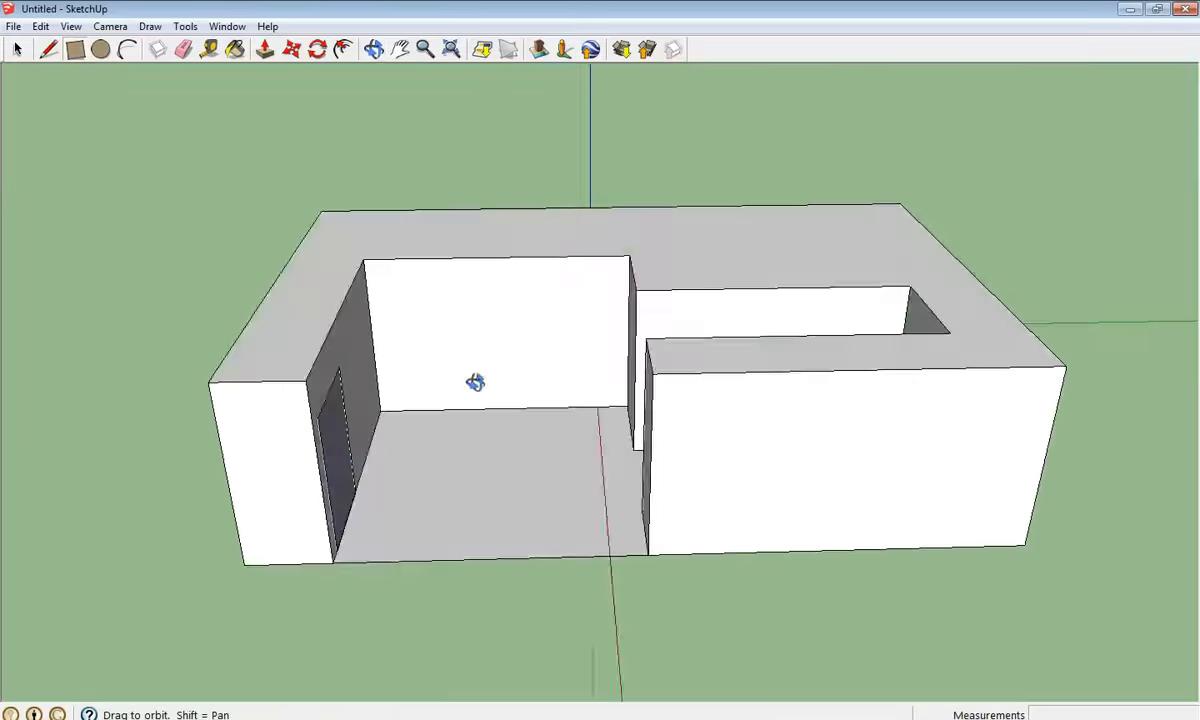